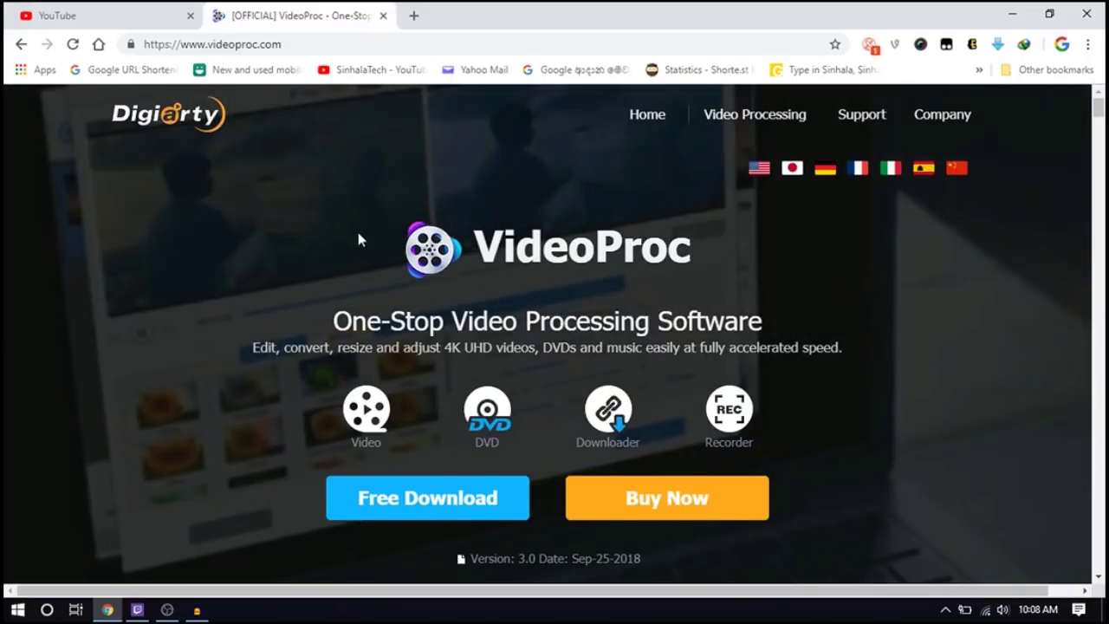
# Leave the web page for the desktop, launch VideoProc and open its Video processing module
pyautogui.scroll(-1, 351, 239)
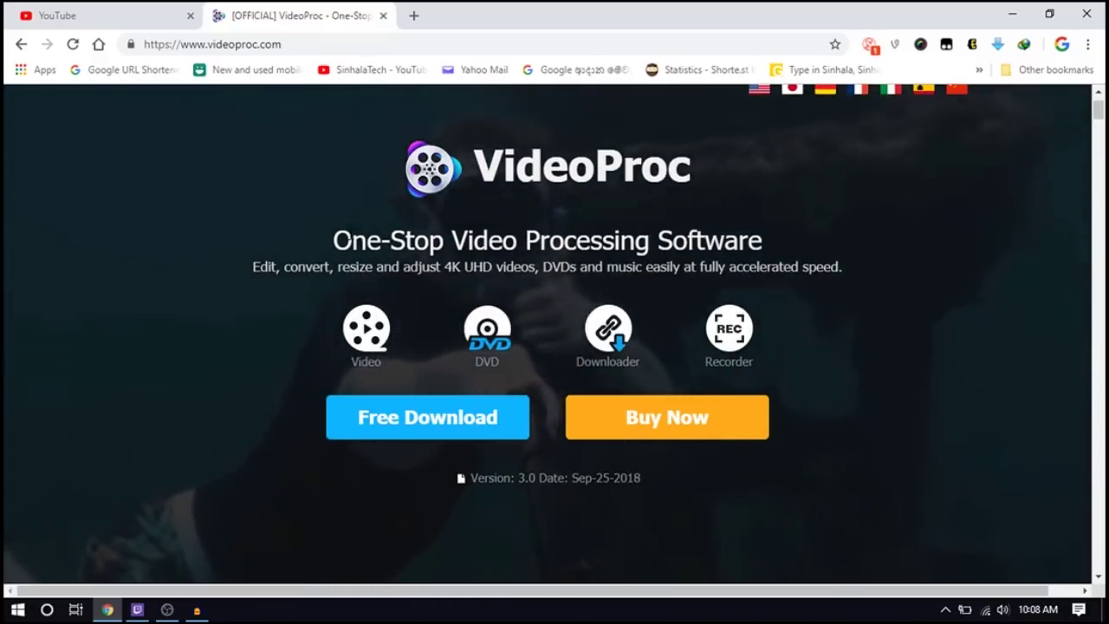
pyautogui.press('super+d')
pyautogui.rightClick(455, 173)
pyautogui.click(527, 227)
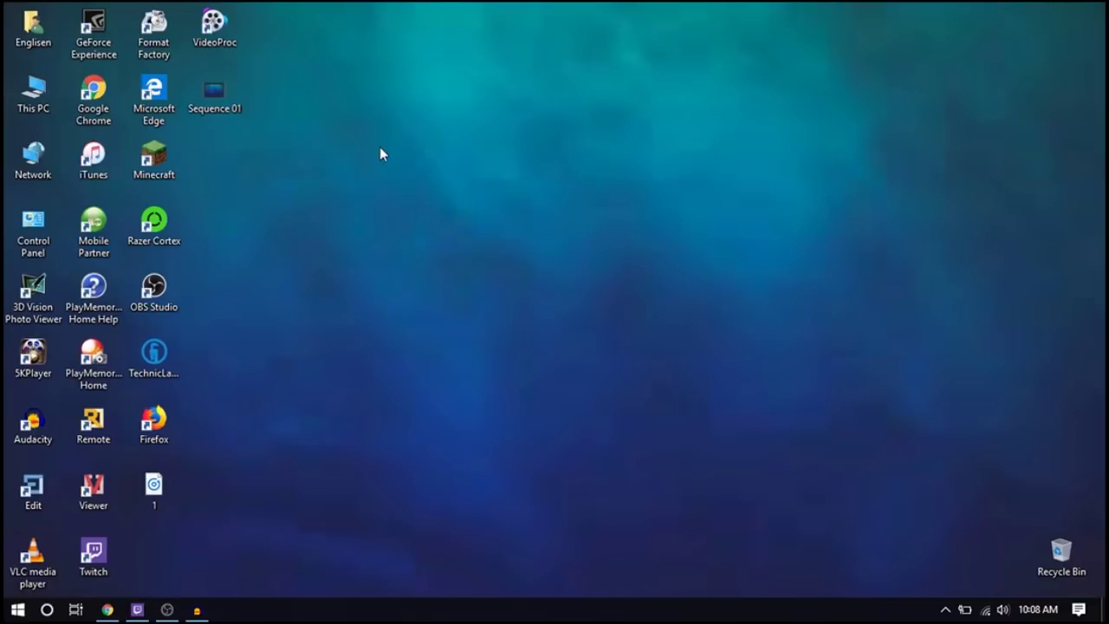
pyautogui.doubleClick(226, 40)
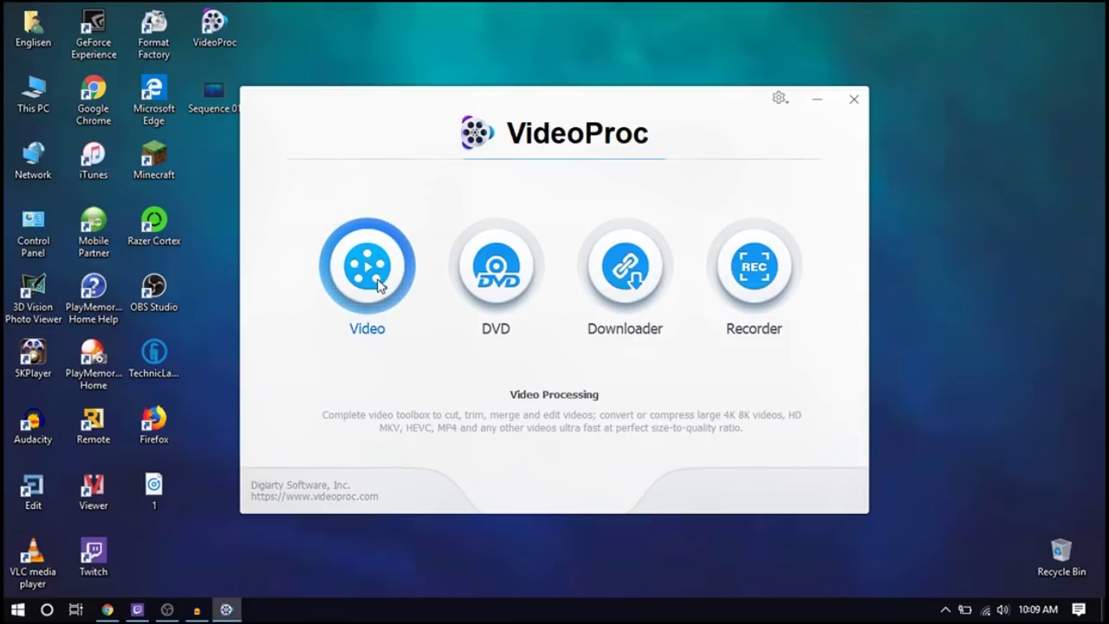
pyautogui.click(376, 277)
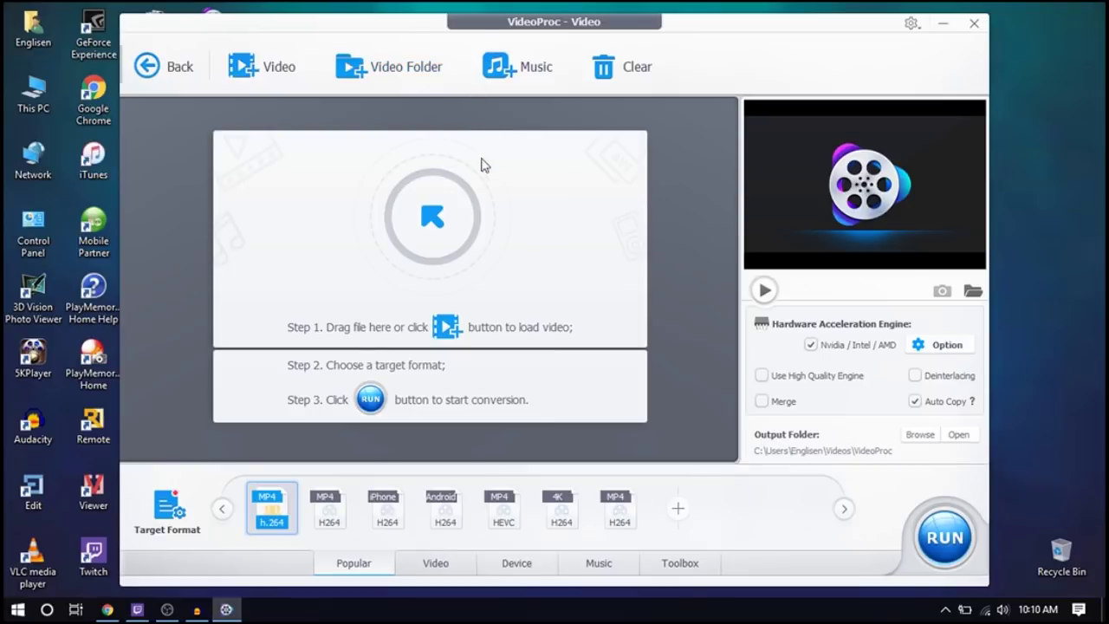
# Set the target format to the YouTube Video MP4 profile with H264 + AAC
pyautogui.click(169, 511)
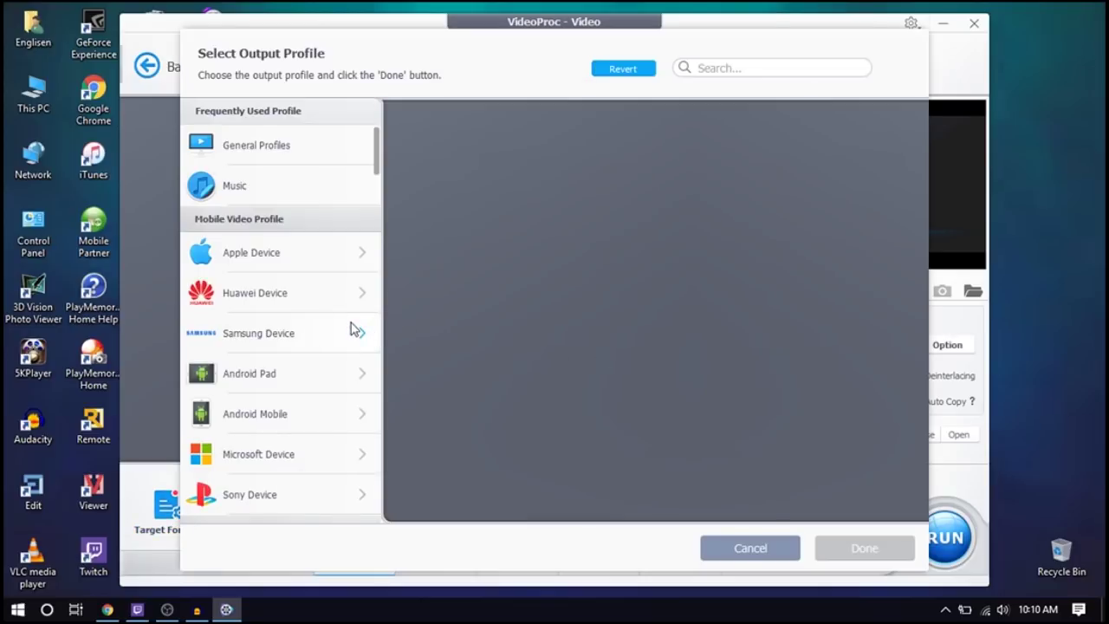
pyautogui.moveTo(376, 165); pyautogui.dragTo(378, 195)
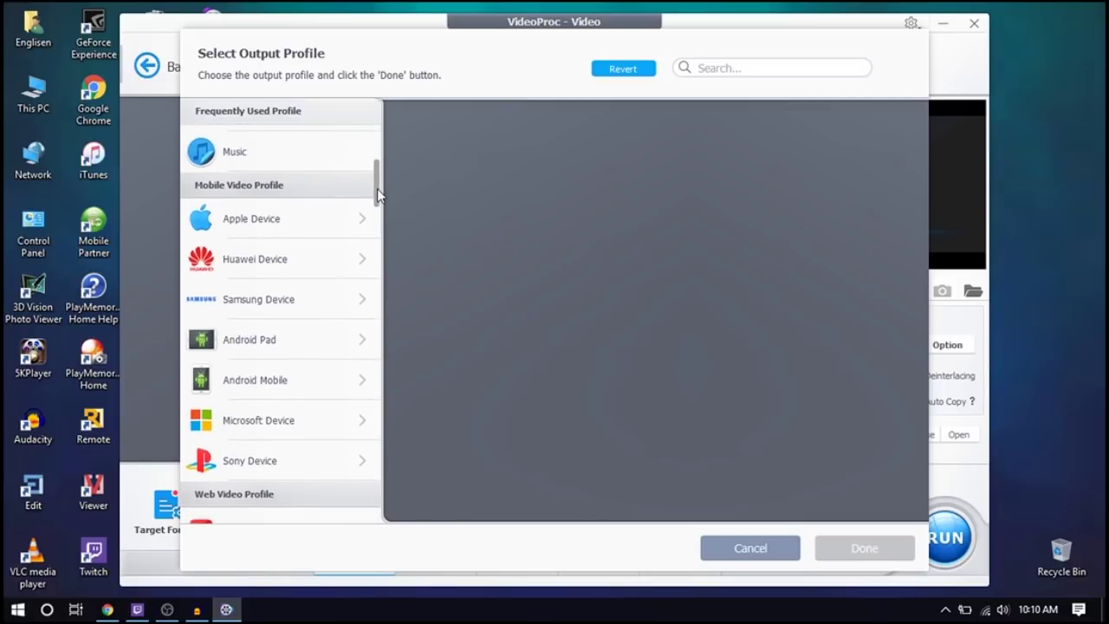
pyautogui.click(288, 227)
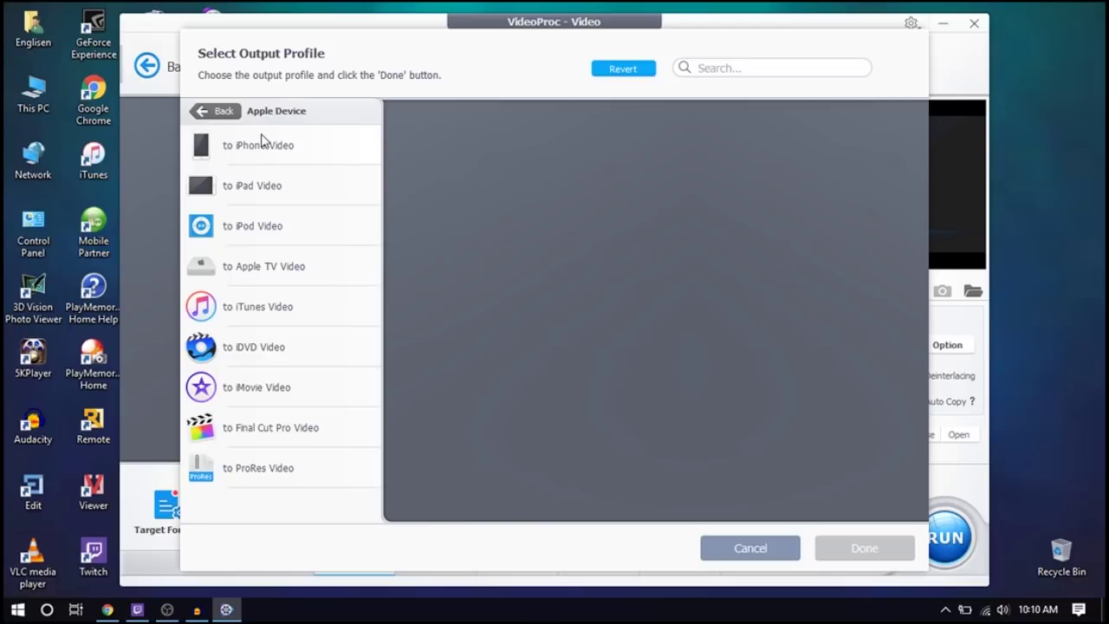
pyautogui.click(213, 111)
pyautogui.scroll(-3, 291, 295)
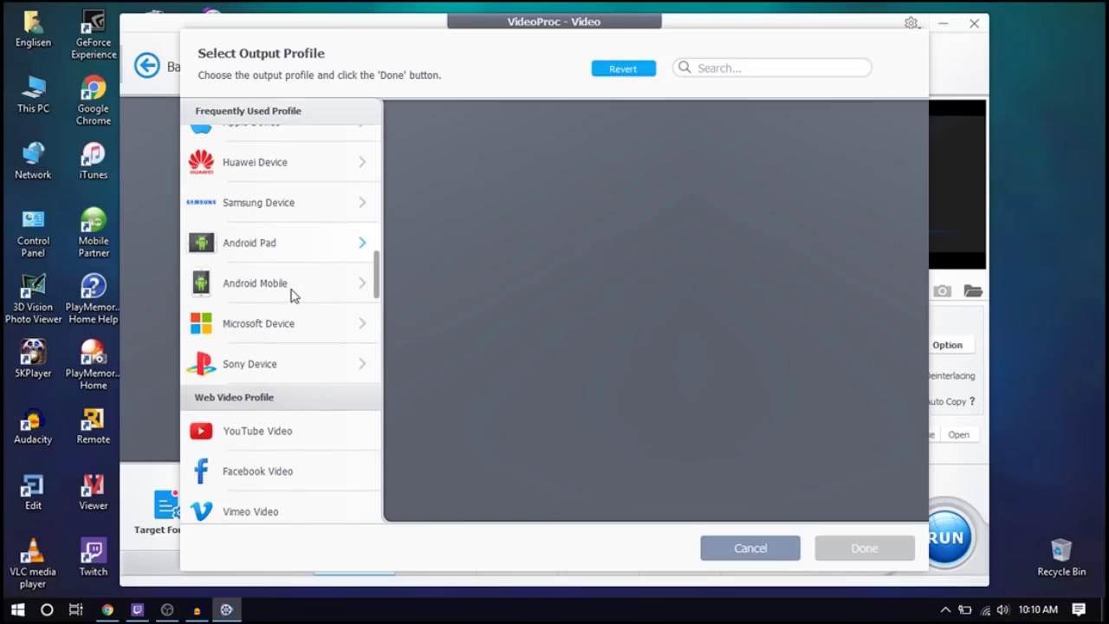
pyautogui.scroll(-1, 275, 349)
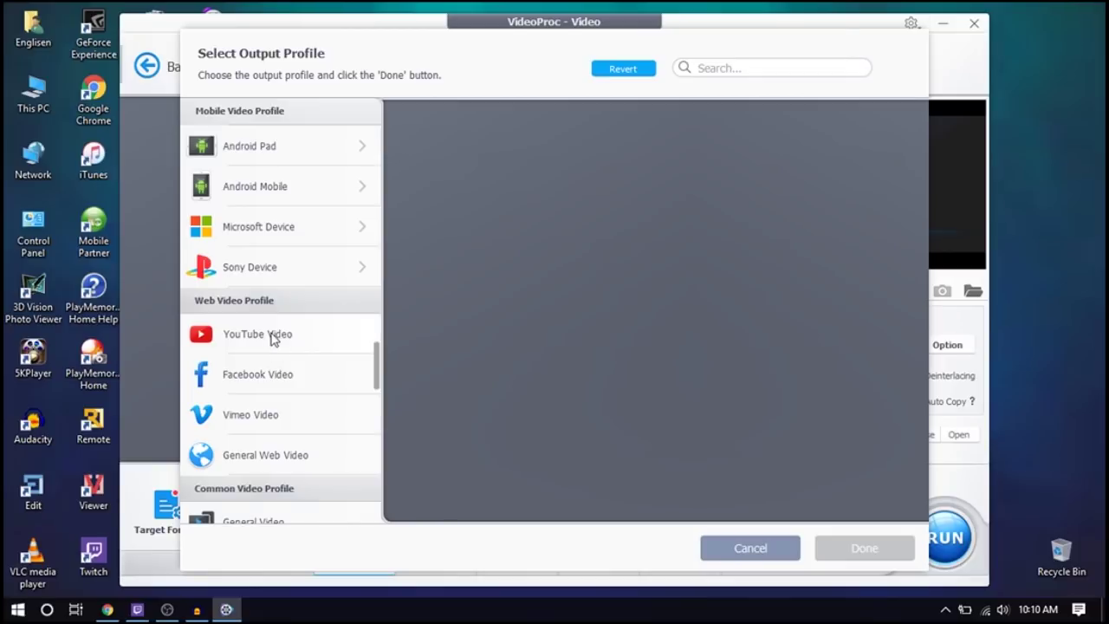
pyautogui.click(274, 338)
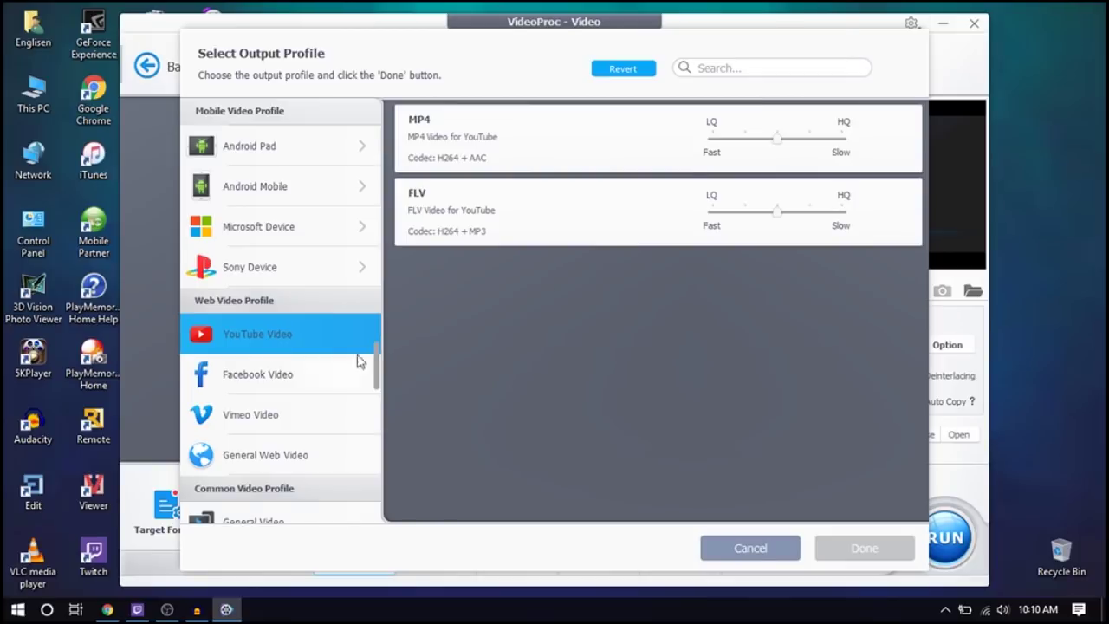
pyautogui.click(456, 137)
pyautogui.click(866, 545)
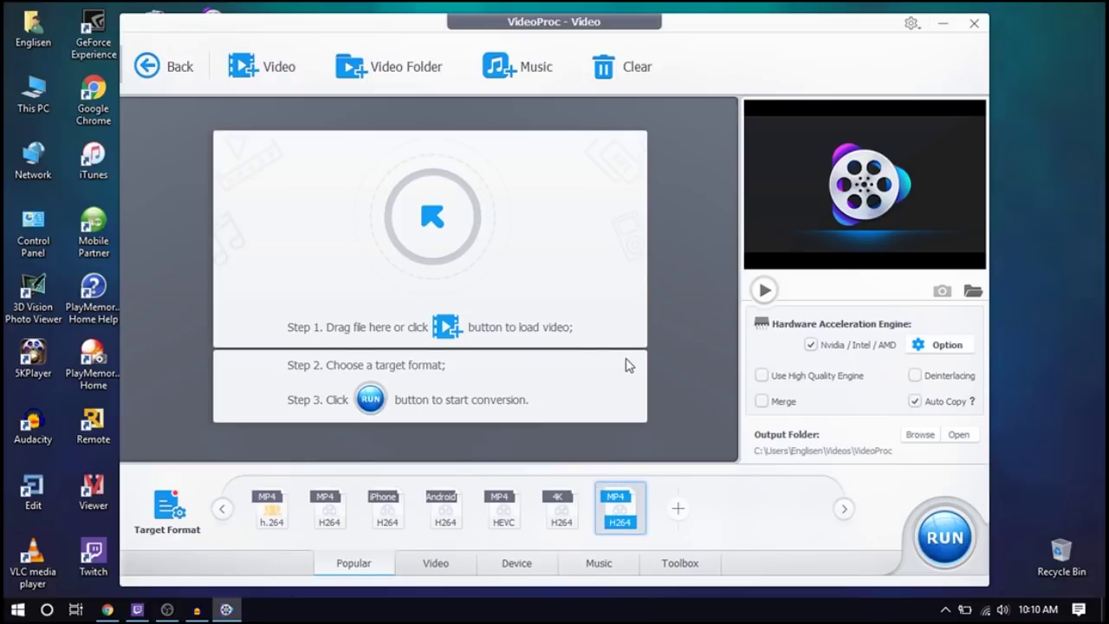
# Load the video MAH00085 from the 11-6-2018 folder
pyautogui.click(263, 76)
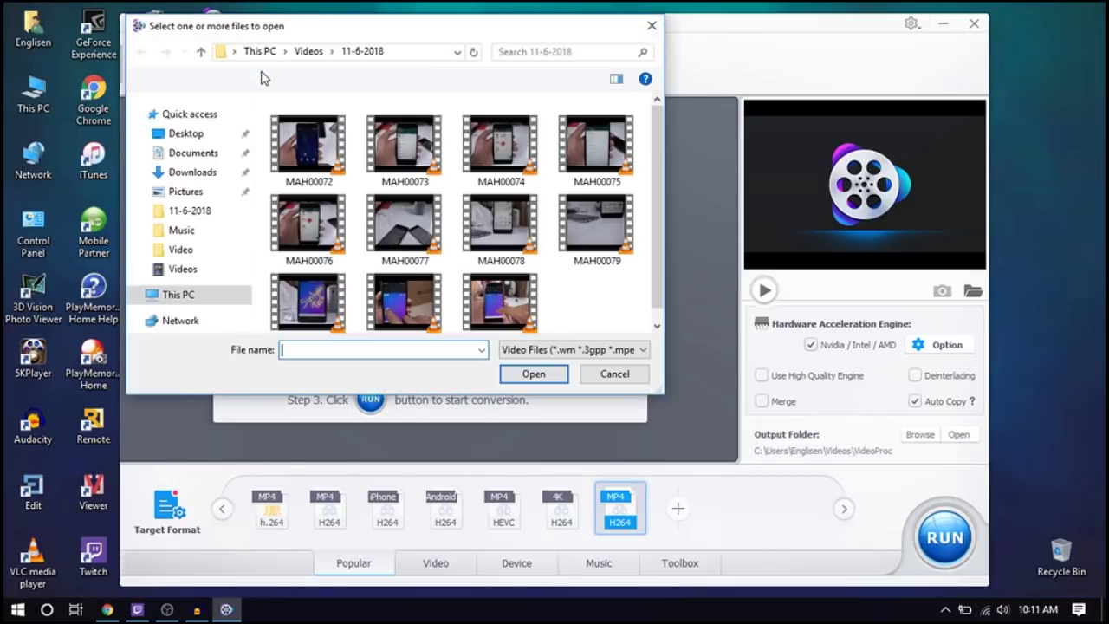
pyautogui.scroll(-1, 350, 147)
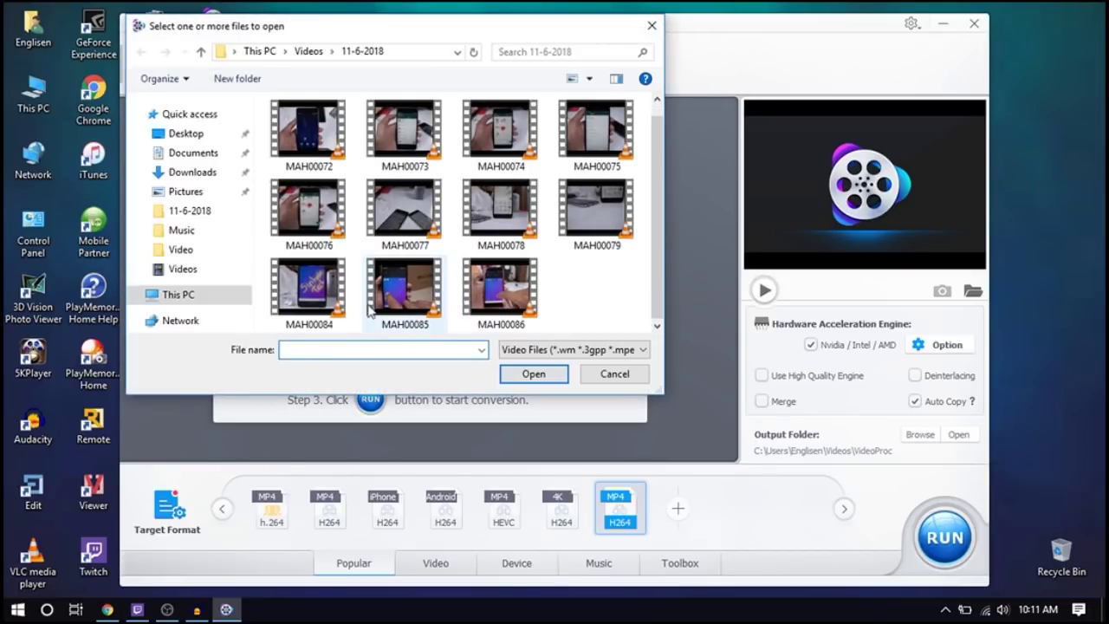
pyautogui.click(405, 291)
pyautogui.click(529, 373)
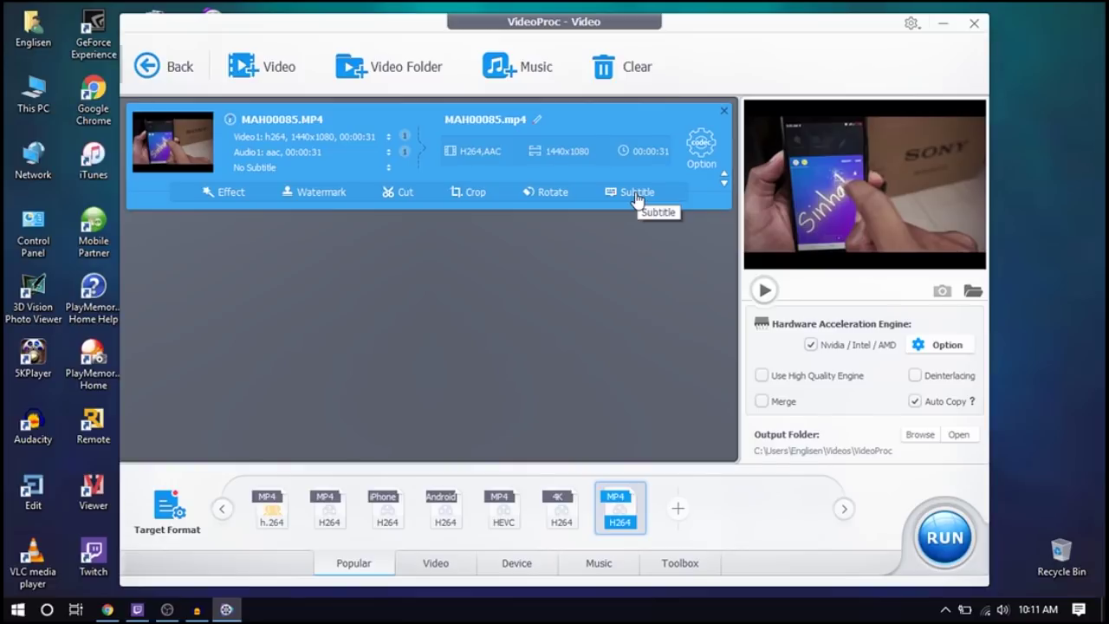
# Open the loaded clip for editing and show its Audio & Video settings
pyautogui.click(234, 195)
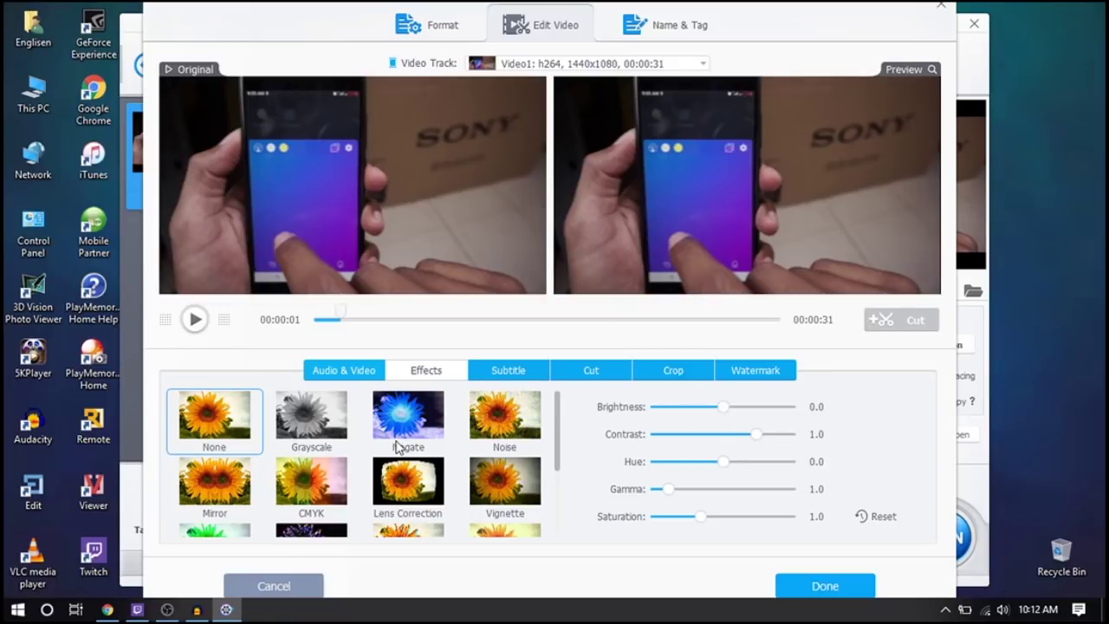
pyautogui.click(347, 371)
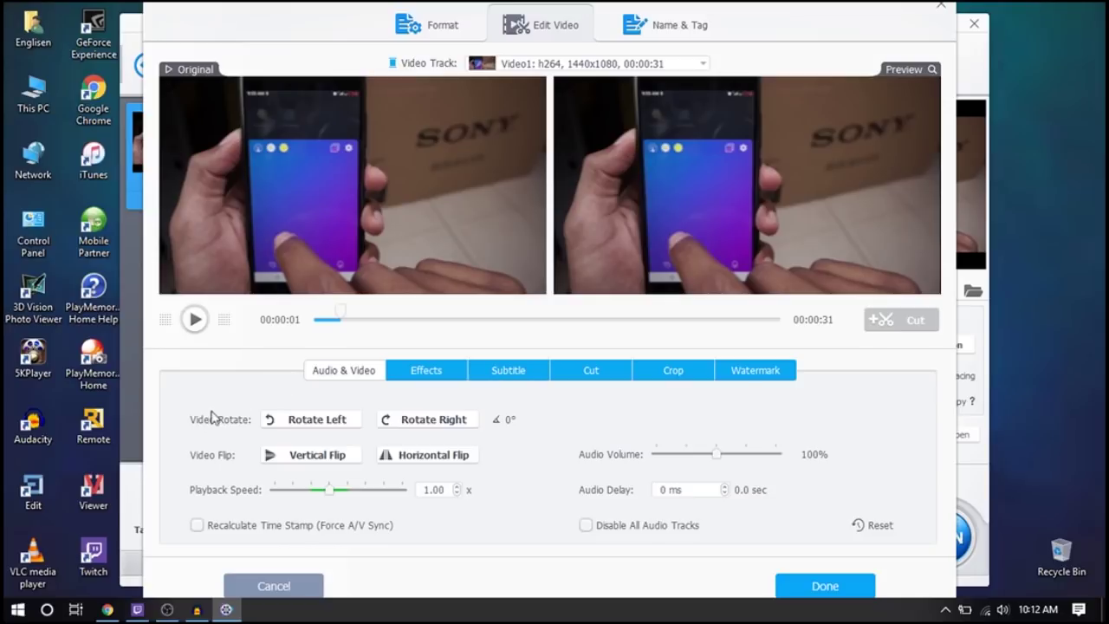
# Try rotating the clip a full turn to the right, and once left and back right
pyautogui.click(414, 424)
pyautogui.click(413, 423)
pyautogui.click(413, 423)
pyautogui.click(413, 424)
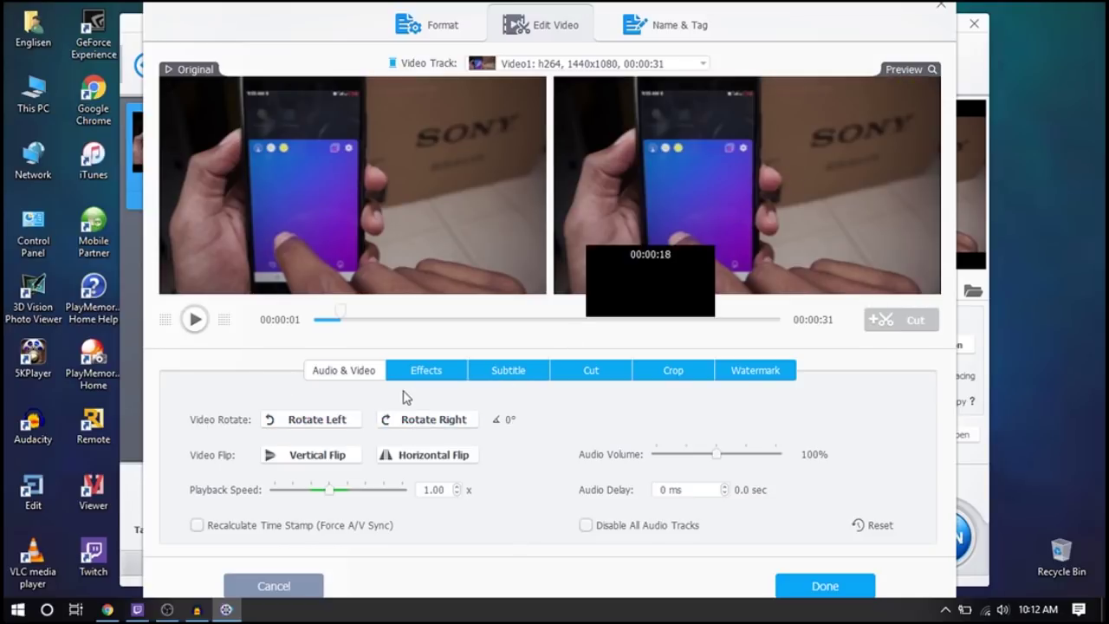
pyautogui.click(328, 420)
pyautogui.click(421, 421)
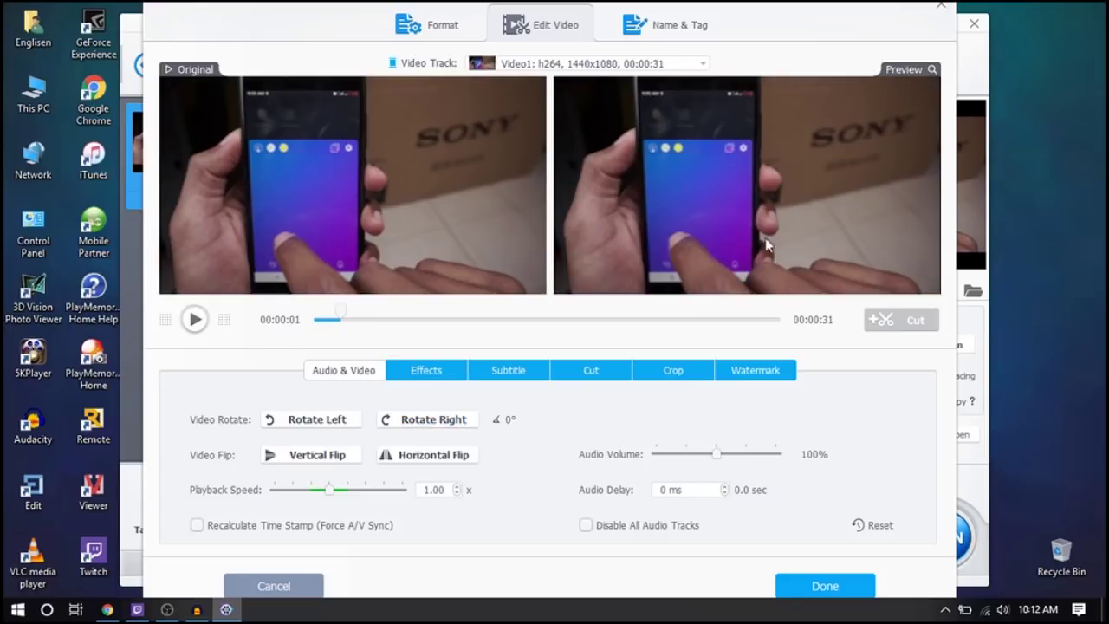
# Try the vertical flip and the horizontal flip on the clip, reverting each one
pyautogui.click(318, 459)
pyautogui.click(321, 459)
pyautogui.click(456, 459)
pyautogui.click(459, 459)
# Preview the clip at a playback speed of 1.60x, and restore the speed to 1.00x
pyautogui.moveTo(331, 500); pyautogui.dragTo(296, 498)
pyautogui.moveTo(296, 496); pyautogui.dragTo(338, 493)
pyautogui.click(195, 320)
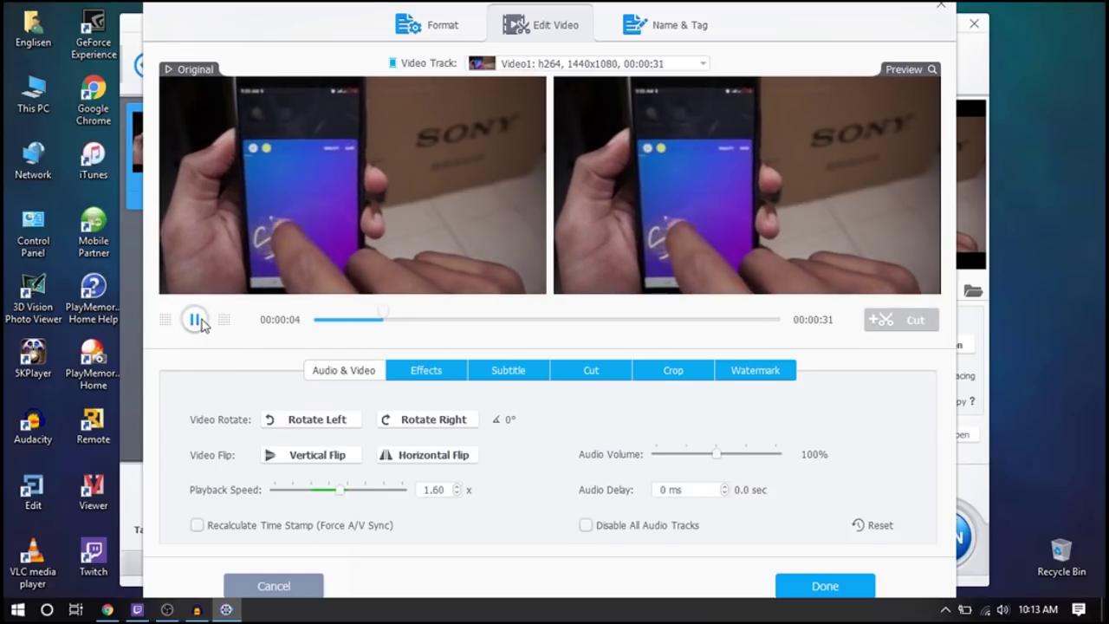
pyautogui.click(195, 319)
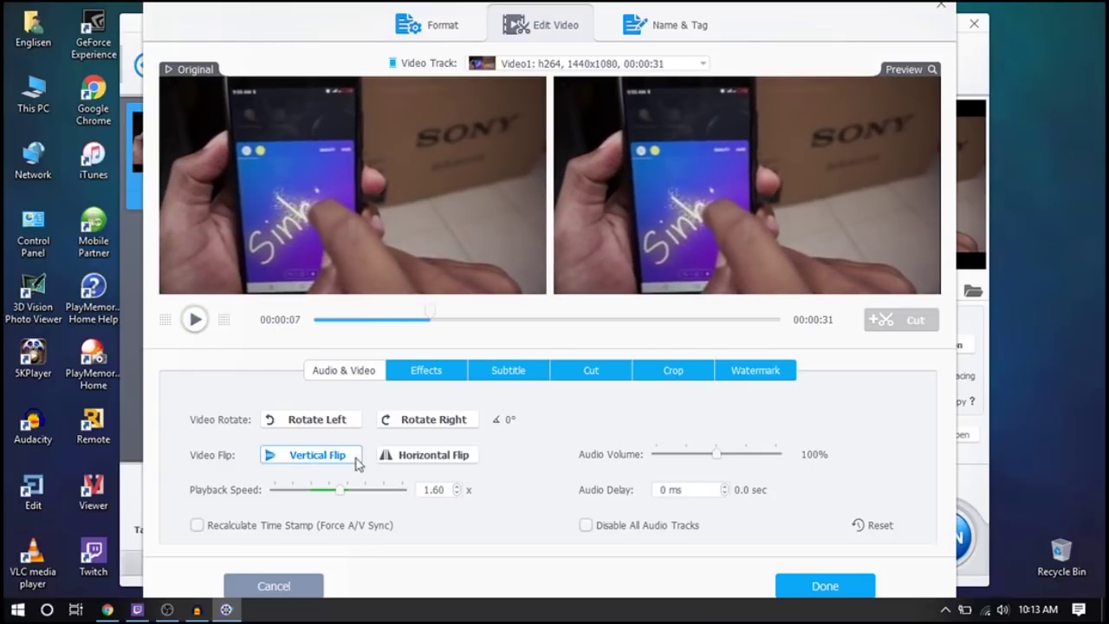
pyautogui.moveTo(339, 488); pyautogui.dragTo(336, 497)
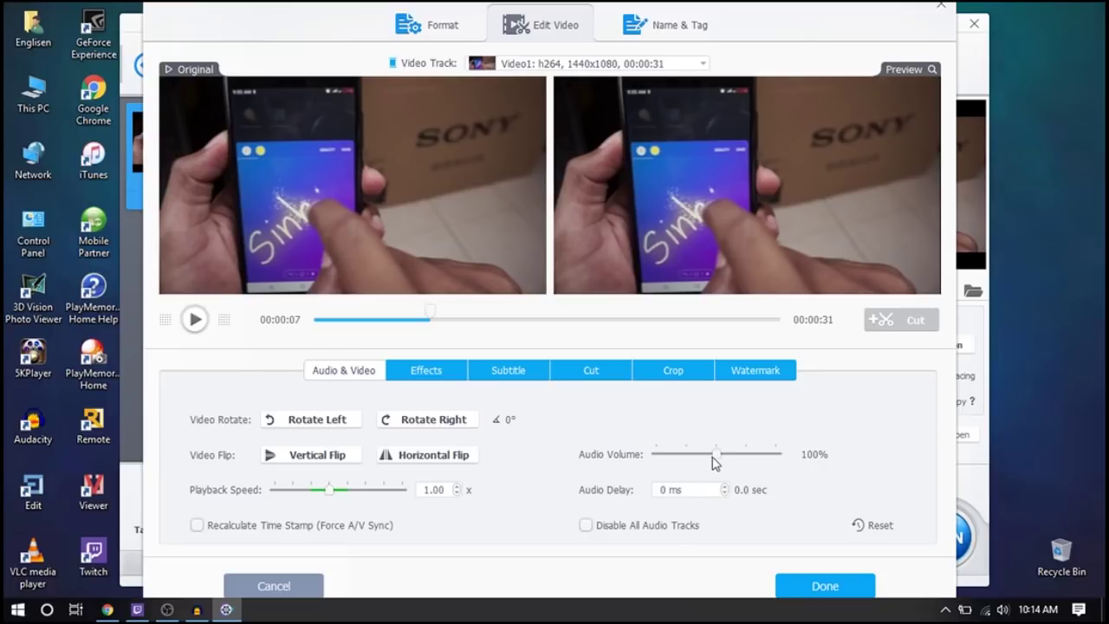
# Try a cut range from about 11 to 16 seconds, and reset it to the whole clip
pyautogui.click(505, 378)
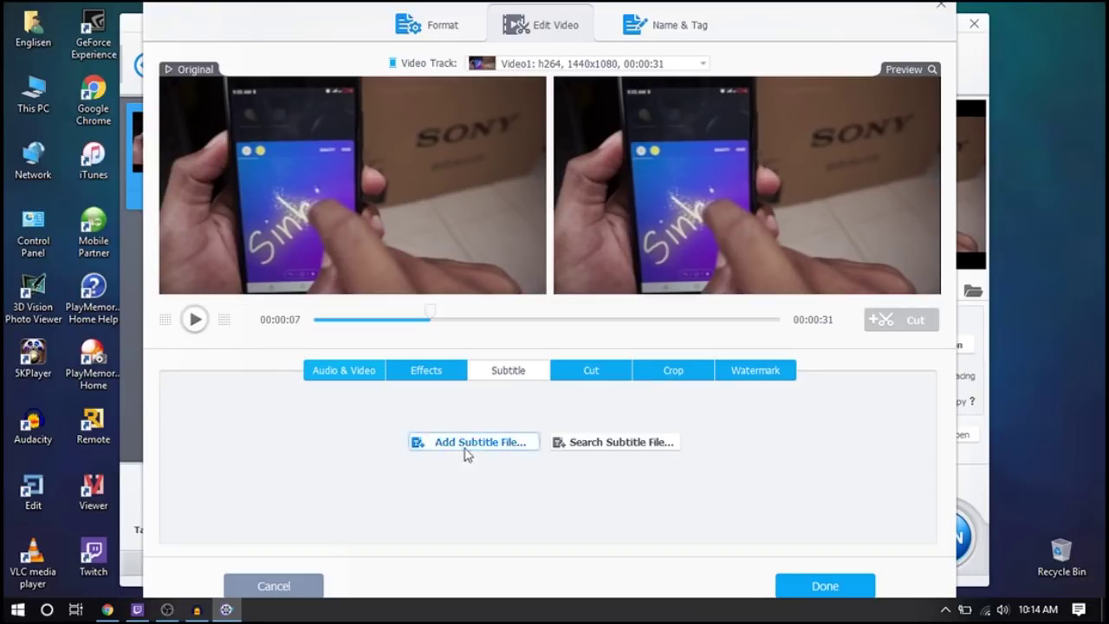
pyautogui.click(570, 379)
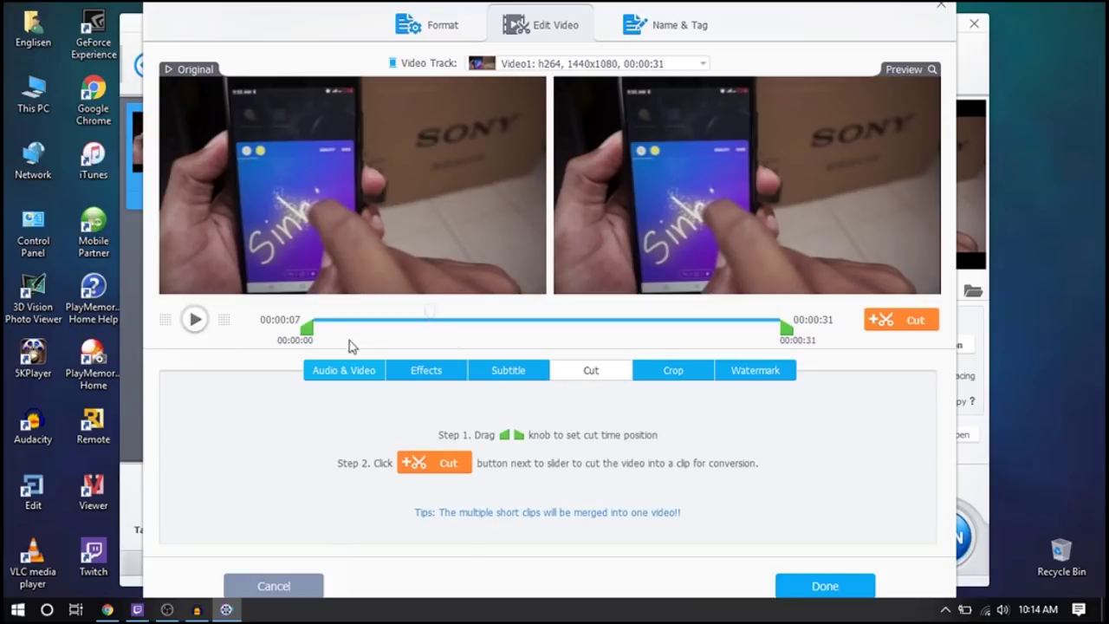
pyautogui.moveTo(308, 328); pyautogui.dragTo(469, 328)
pyautogui.moveTo(786, 327); pyautogui.dragTo(567, 329)
pyautogui.click(469, 333)
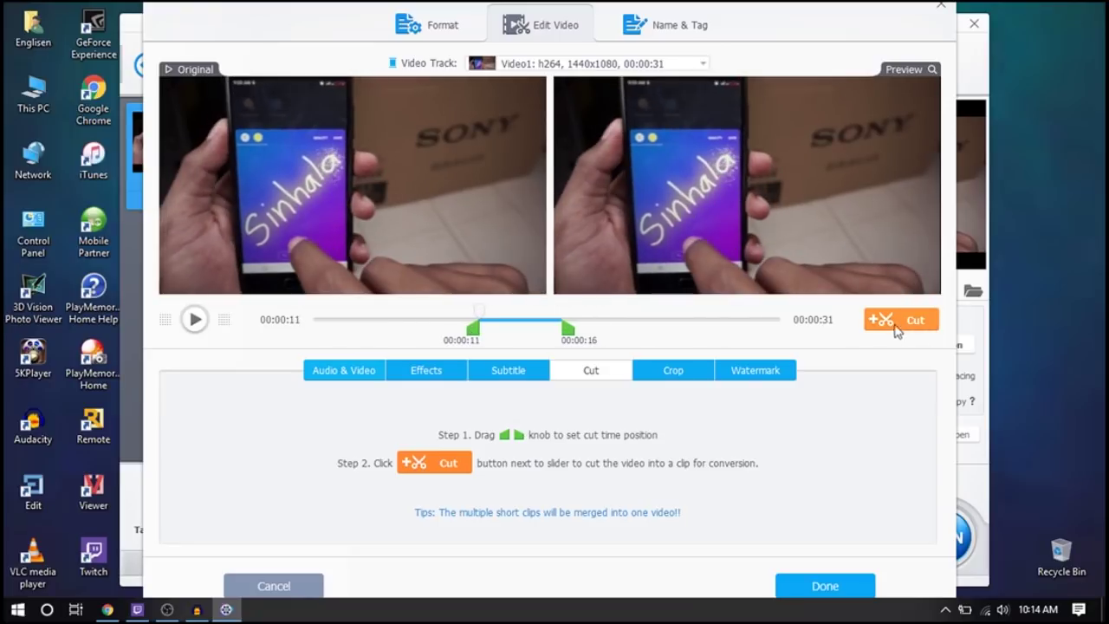
pyautogui.moveTo(567, 330); pyautogui.dragTo(786, 330)
pyautogui.moveTo(473, 330); pyautogui.dragTo(306, 329)
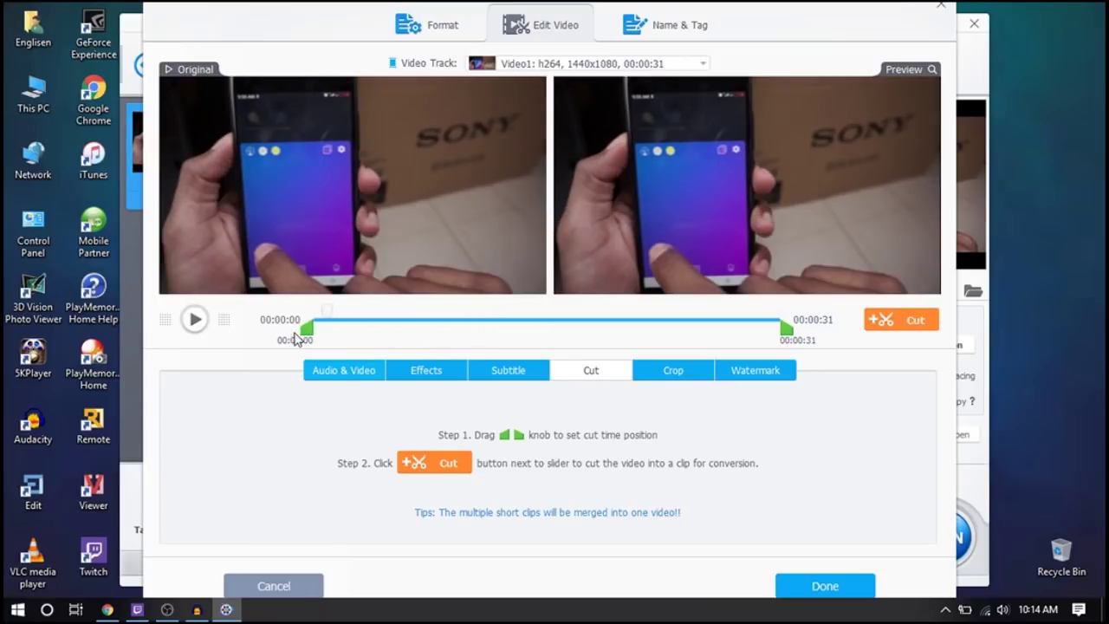
# Enable cropping and set a crop area of about 1110x828, offset about 42 from the left edge and 164 from the top
pyautogui.click(702, 374)
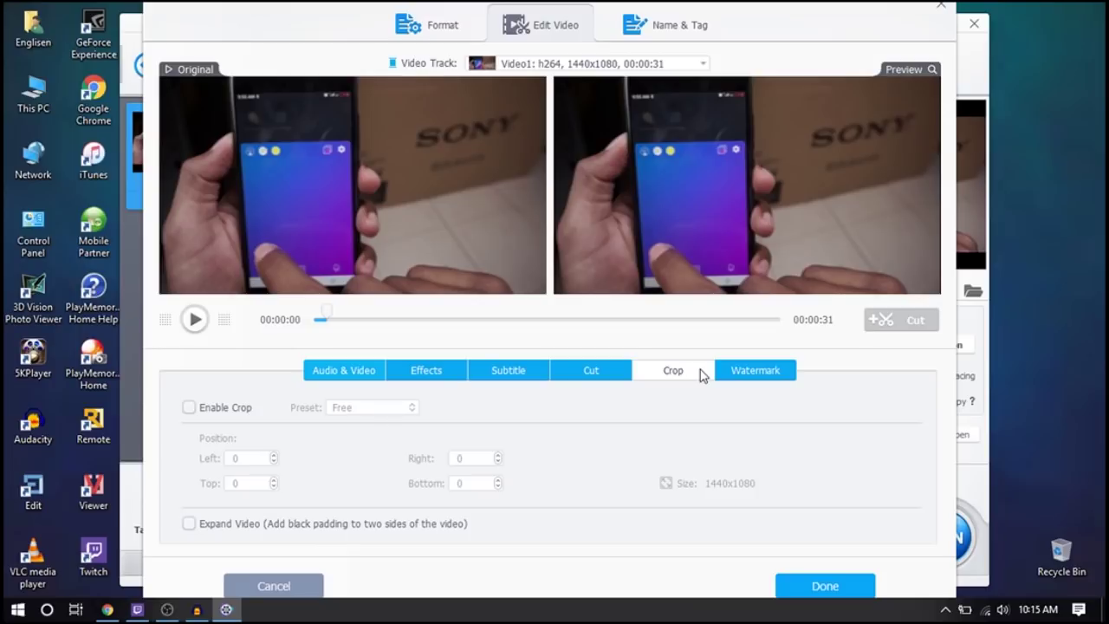
pyautogui.click(190, 408)
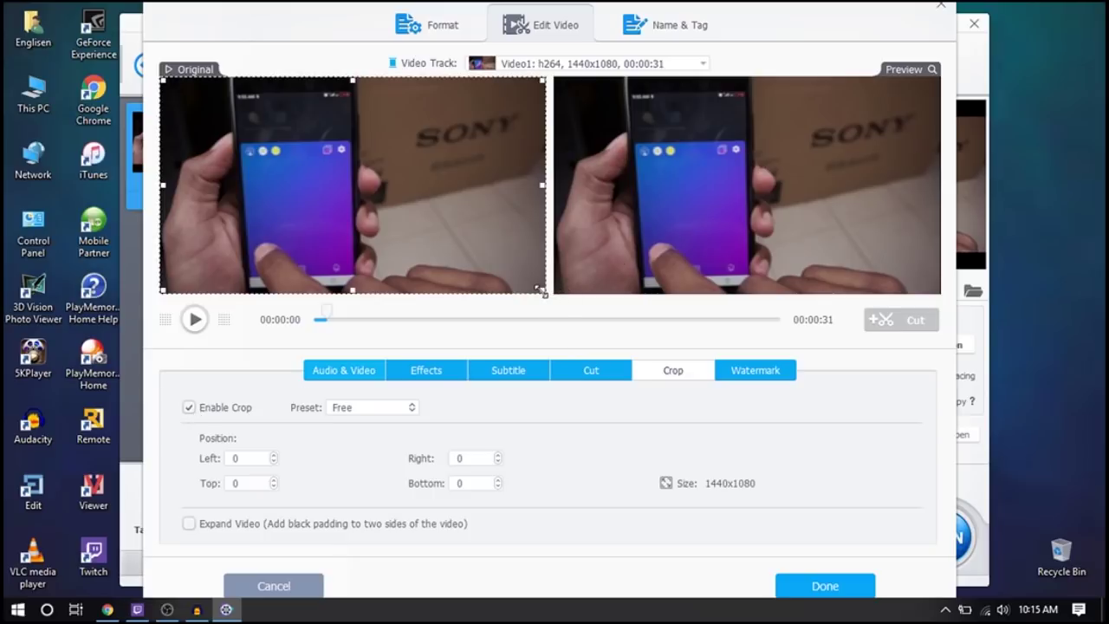
pyautogui.moveTo(364, 324); pyautogui.dragTo(470, 321)
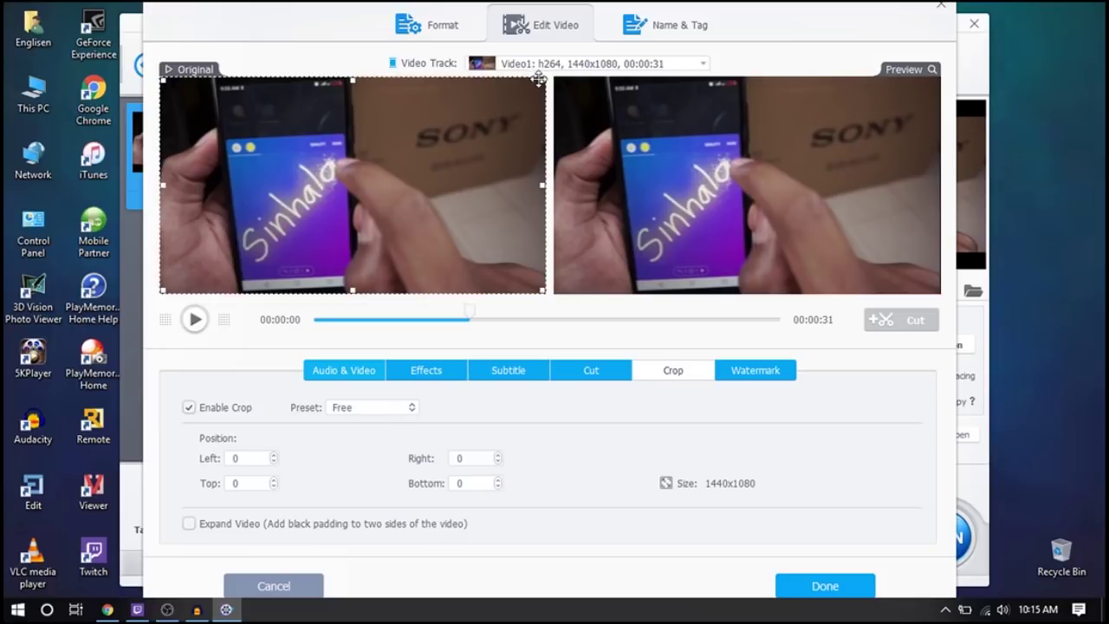
pyautogui.moveTo(541, 79); pyautogui.dragTo(453, 130)
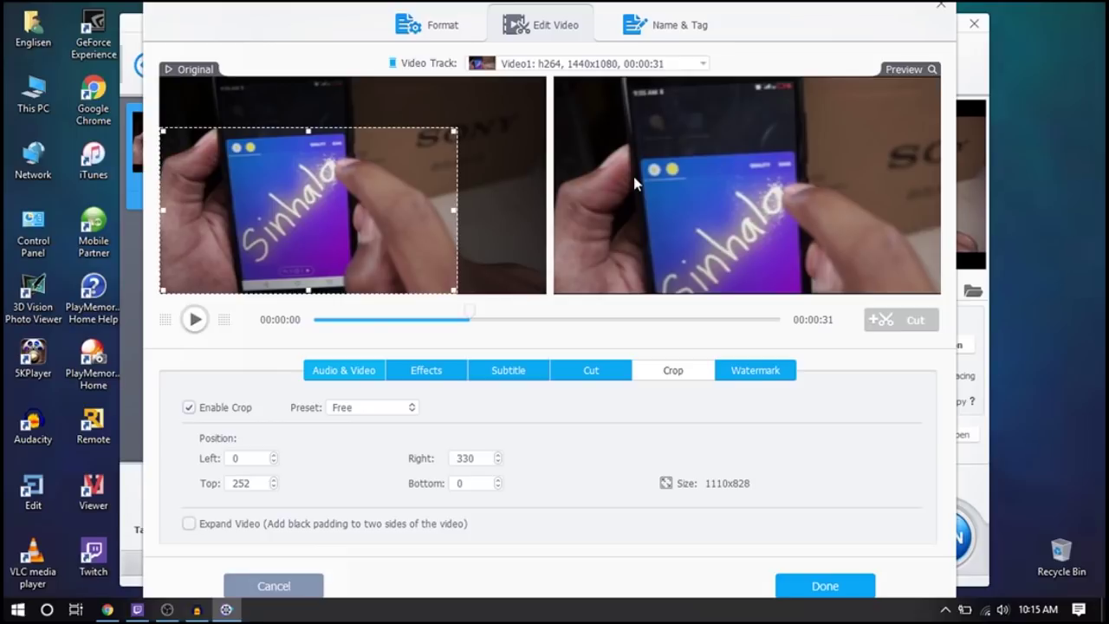
pyautogui.moveTo(314, 212); pyautogui.dragTo(324, 198)
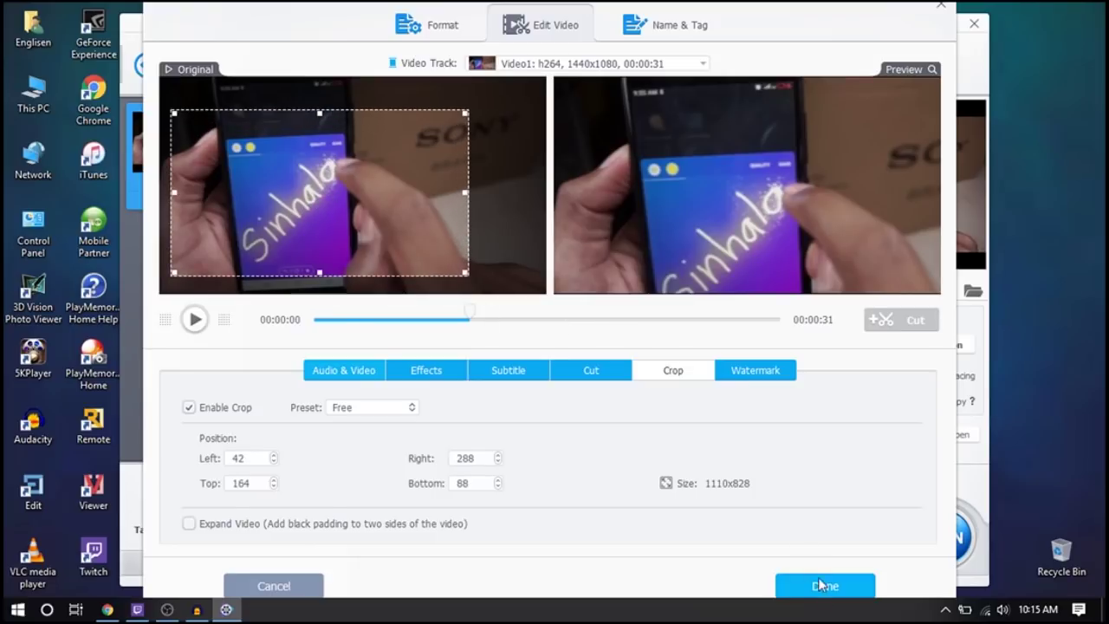
# Enable the watermark for the clip
pyautogui.click(752, 370)
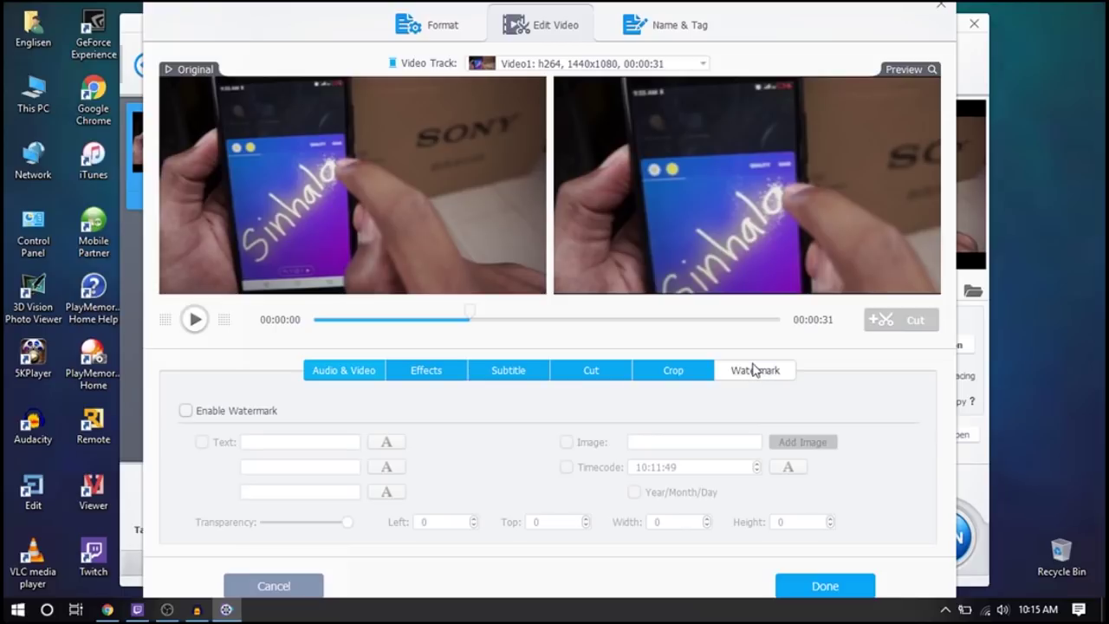
pyautogui.click(234, 411)
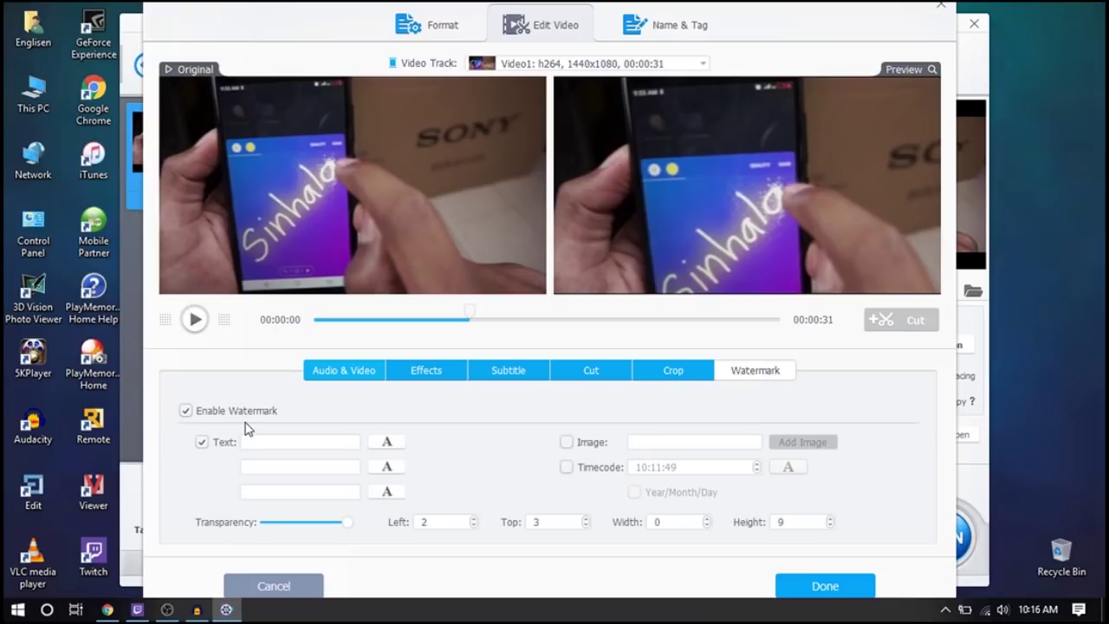
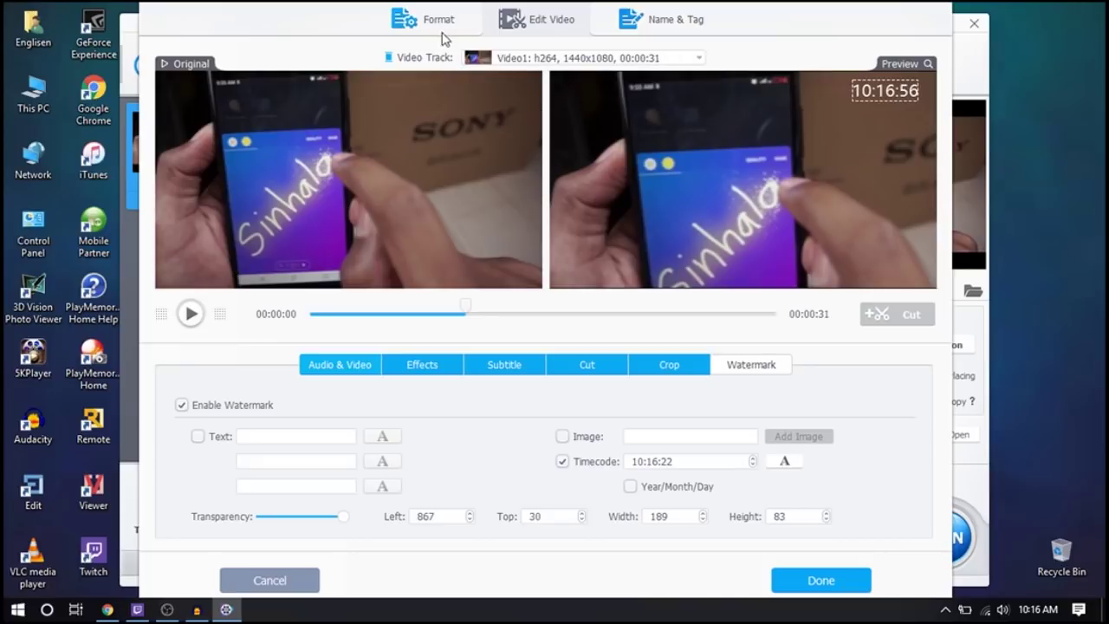
# Open the clip's output format settings, keep the h.264 video codec, and set the frame rate to 25 FPS
pyautogui.click(441, 30)
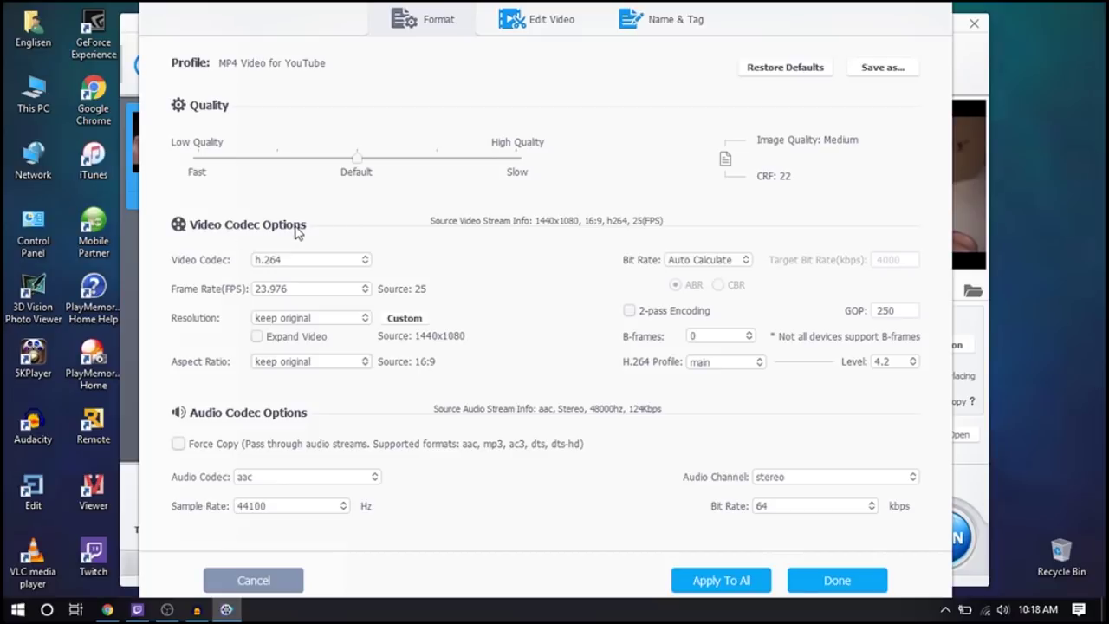
pyautogui.click(364, 260)
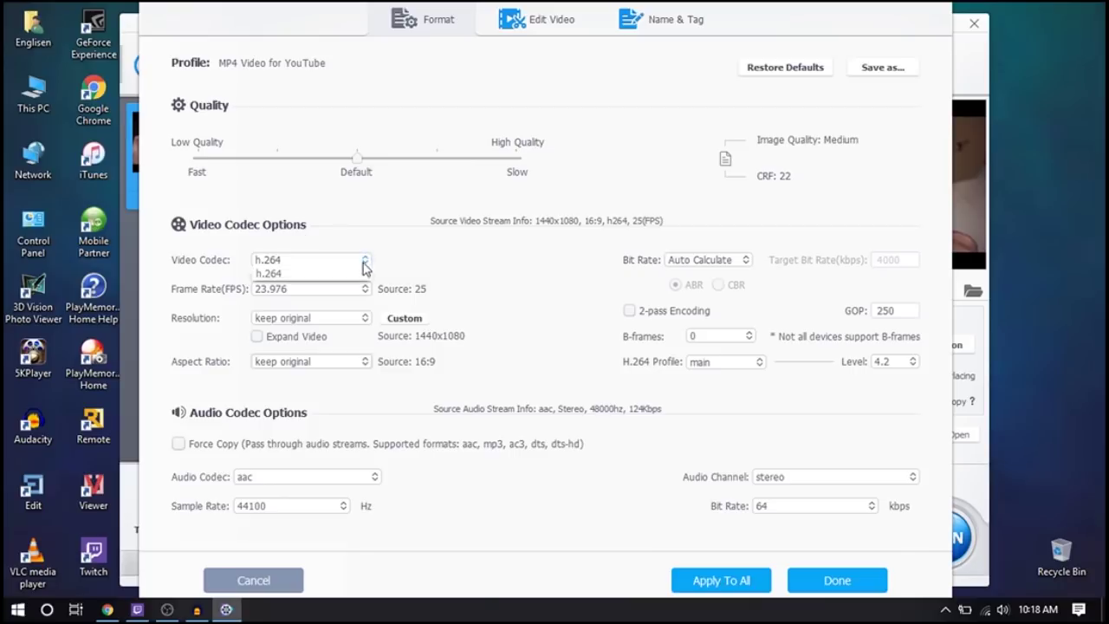
pyautogui.click(363, 270)
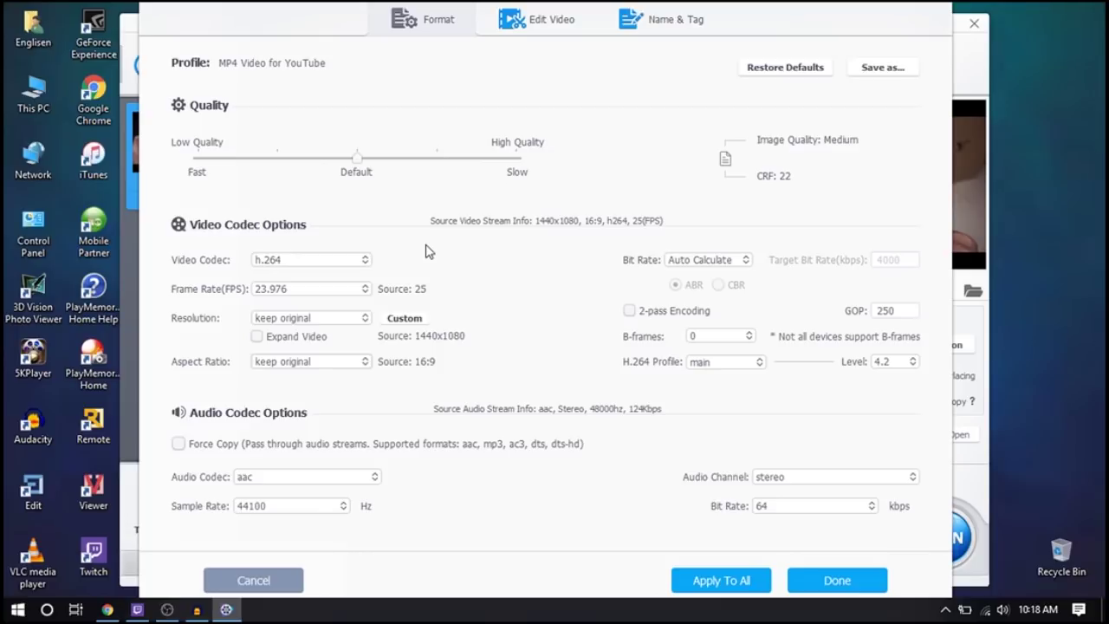
pyautogui.scroll(-2, 331, 293)
# Set the output resolution to 1280x720 and the aspect ratio to 16:9
pyautogui.click(314, 319)
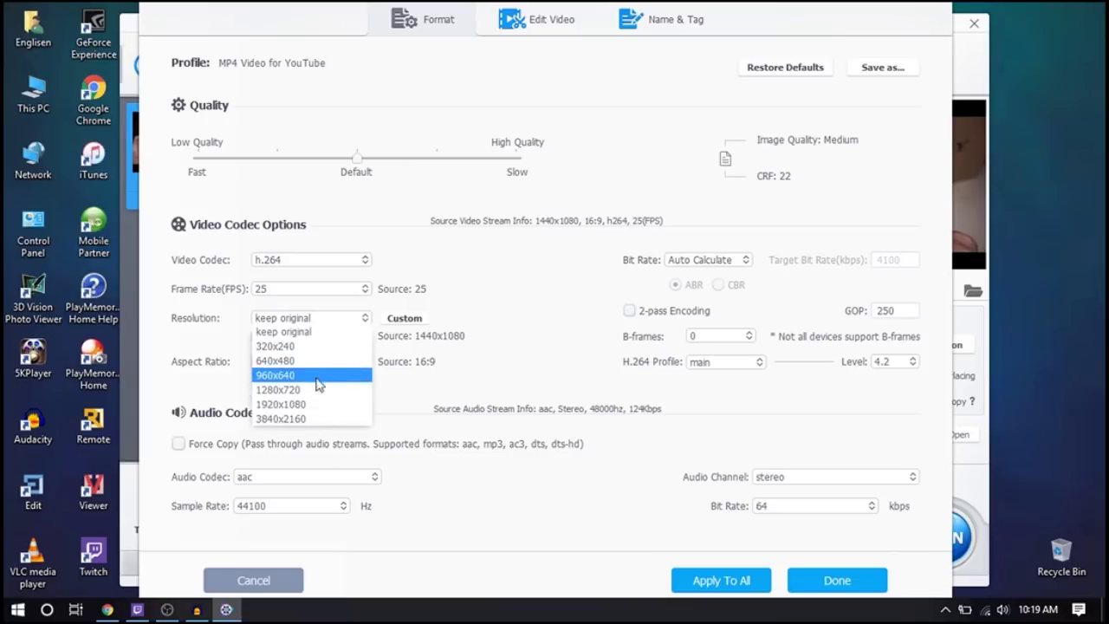
pyautogui.click(396, 326)
pyautogui.click(396, 329)
pyautogui.moveTo(299, 317); pyautogui.dragTo(218, 317)
pyautogui.click(398, 318)
pyautogui.click(254, 319)
pyautogui.click(317, 388)
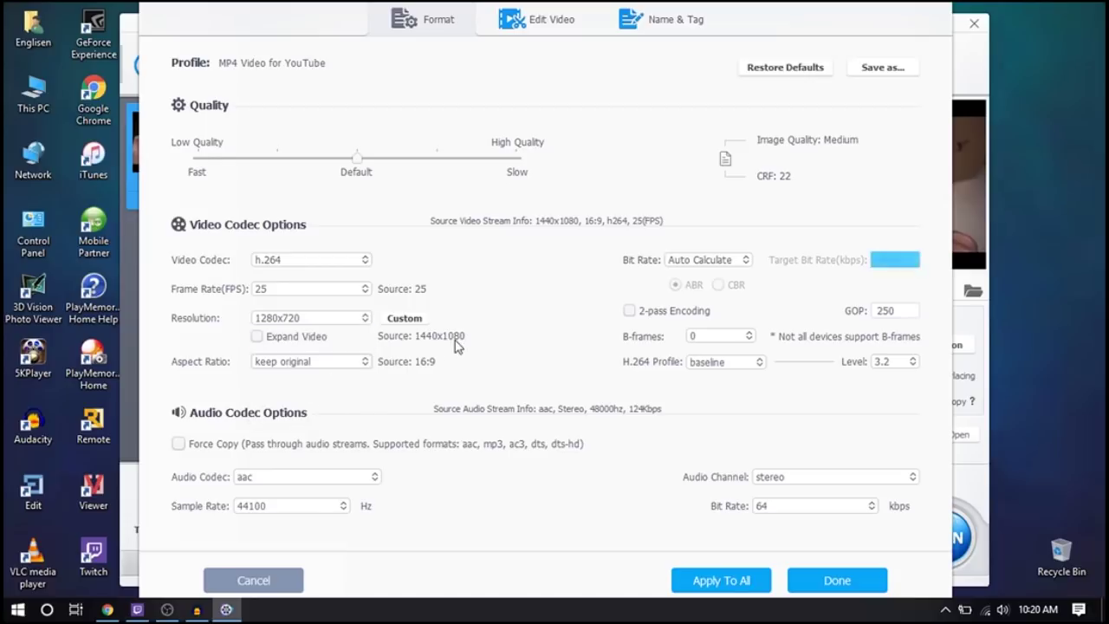
pyautogui.click(278, 363)
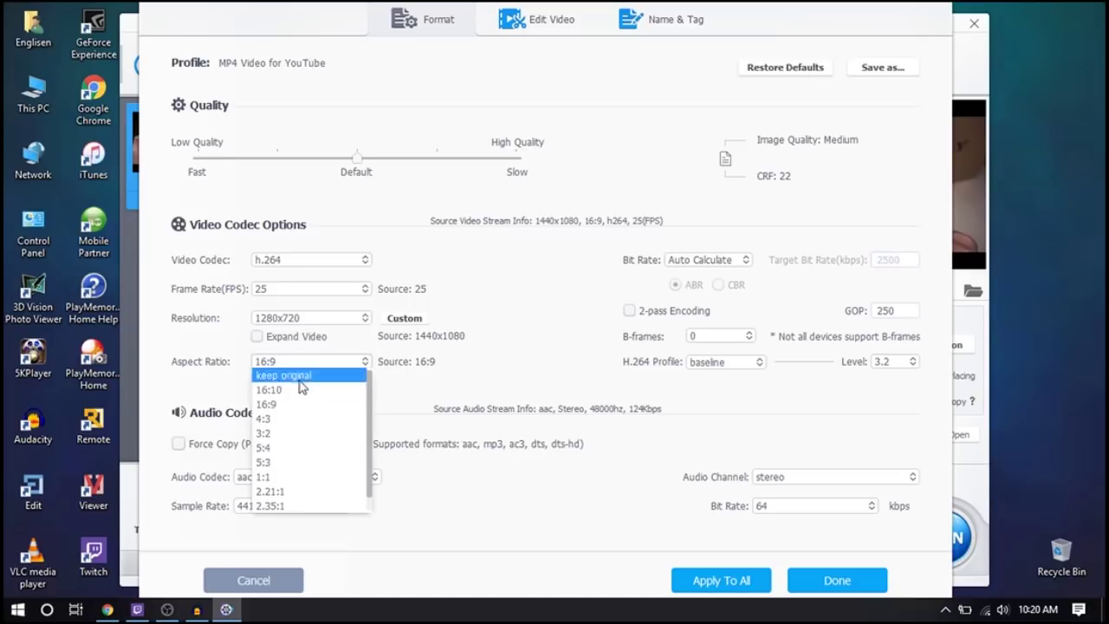
pyautogui.click(292, 405)
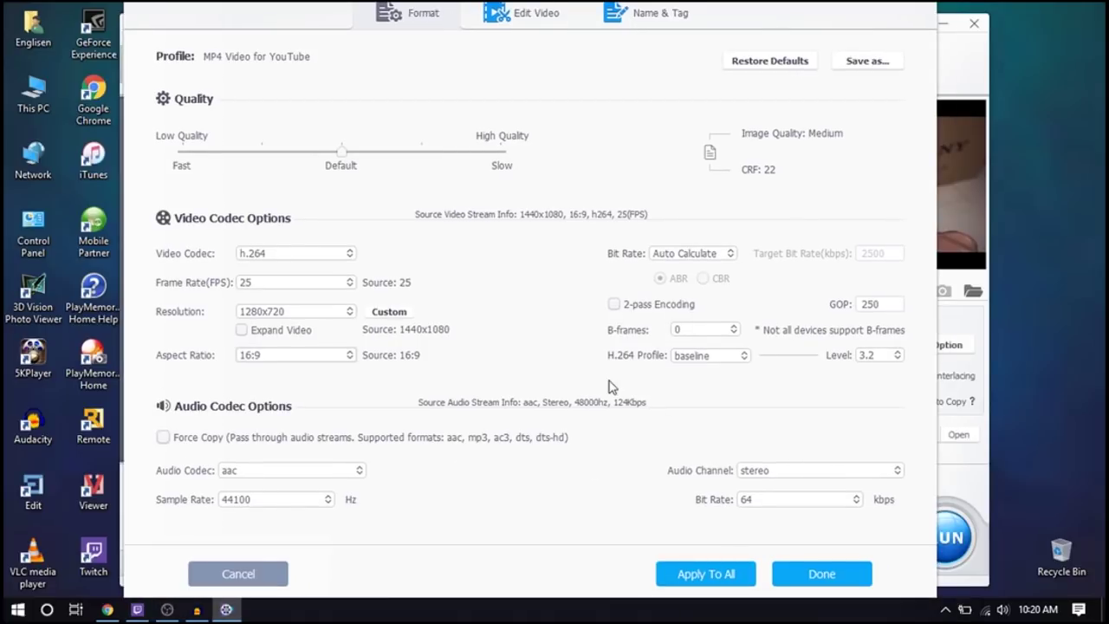
# Apply the format settings to all clips and start the conversion
pyautogui.click(710, 575)
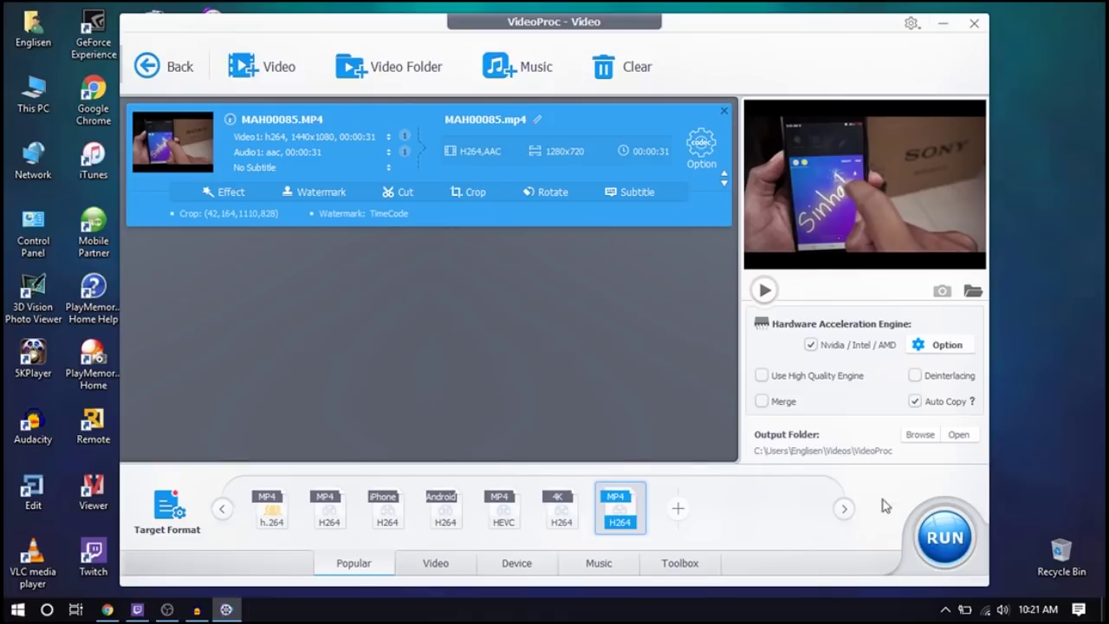
pyautogui.click(939, 538)
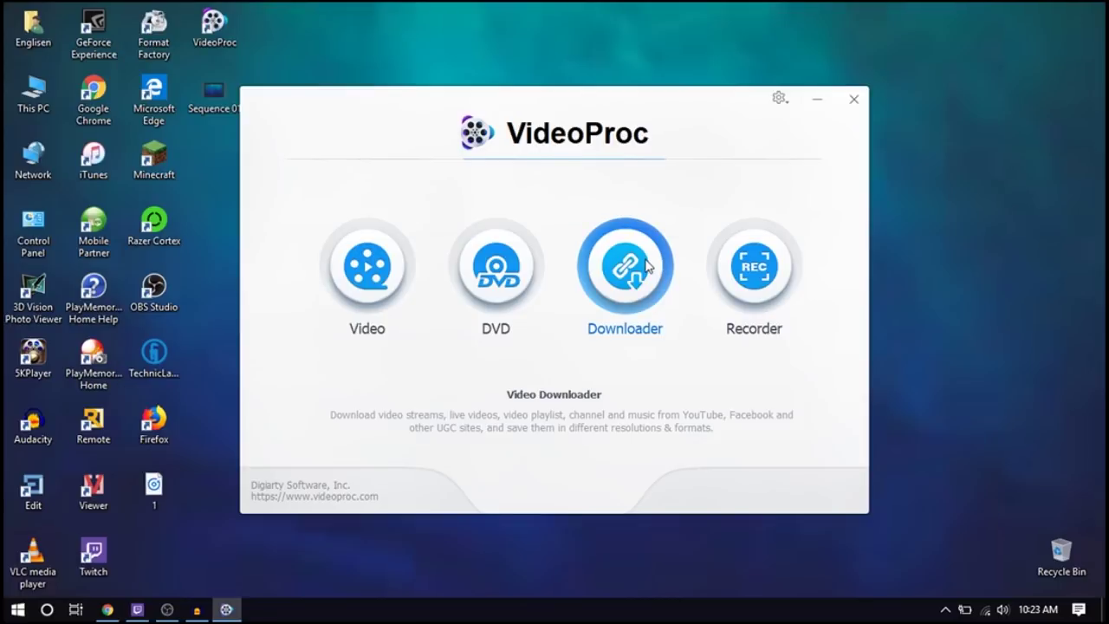
# Open the Downloader, look at the form for adding a video by URL, and close it without adding anything
pyautogui.click(611, 261)
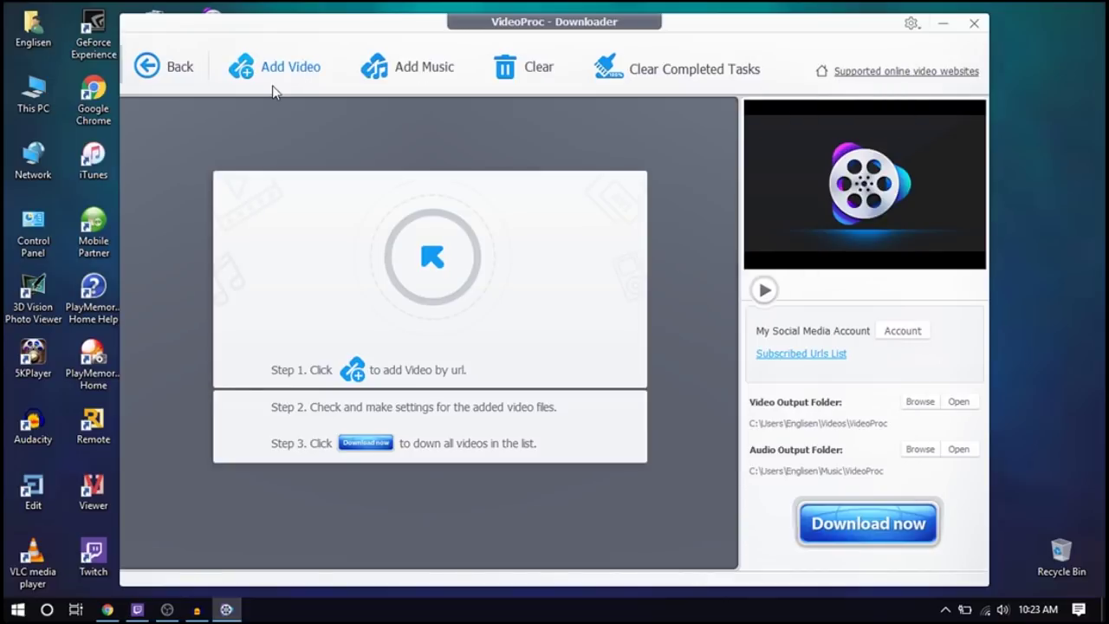
pyautogui.click(286, 69)
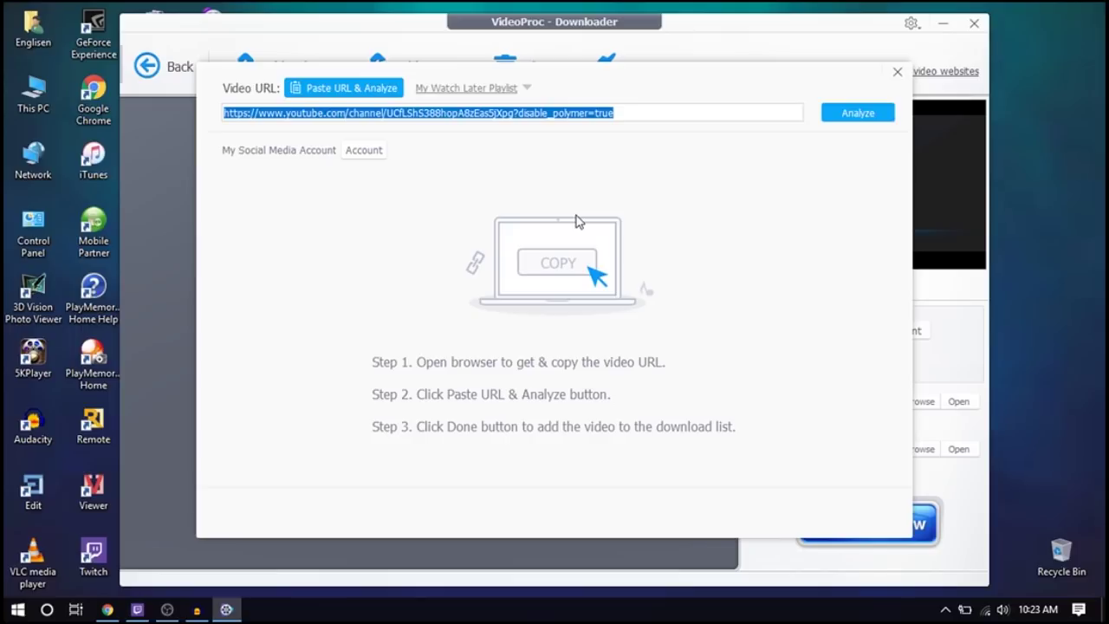
pyautogui.click(897, 71)
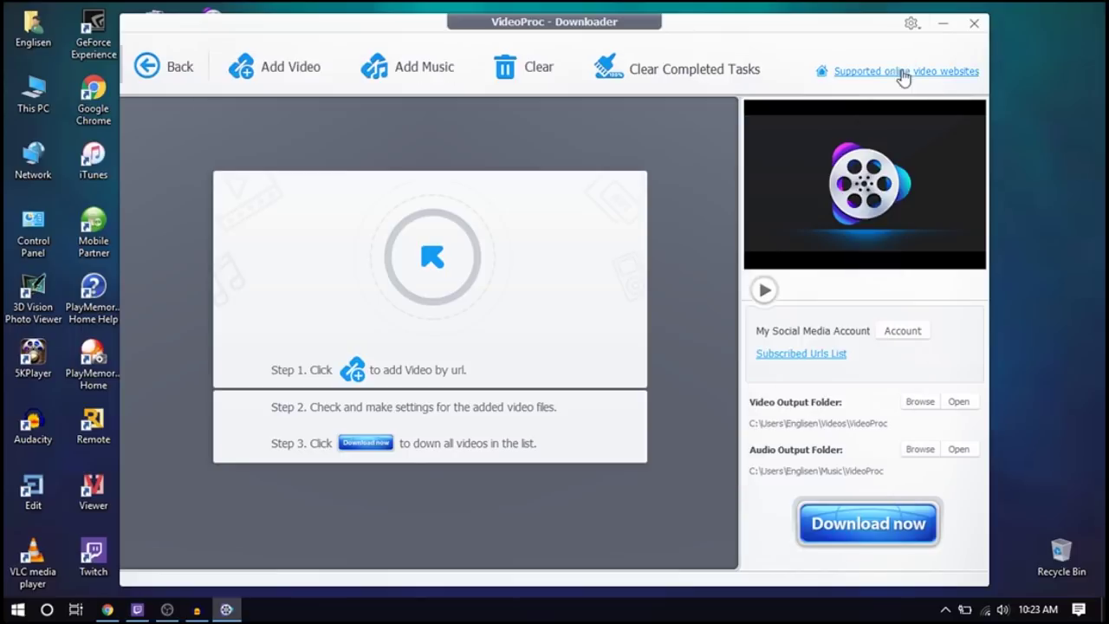
# Leave the Downloader for the start screen and open the Recorder module
pyautogui.click(149, 65)
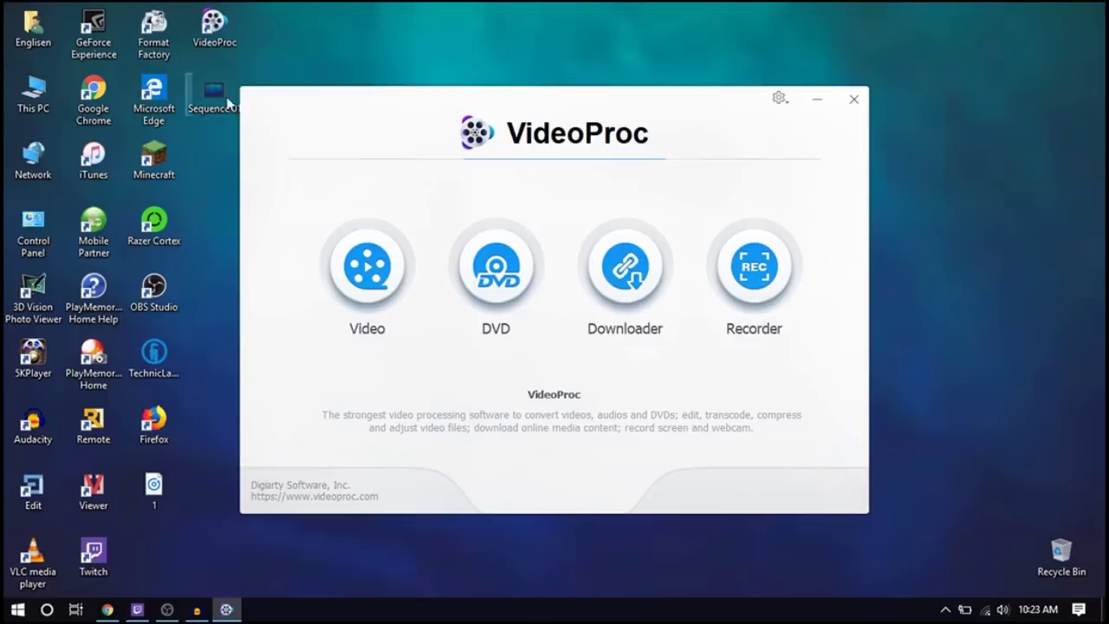
pyautogui.click(753, 269)
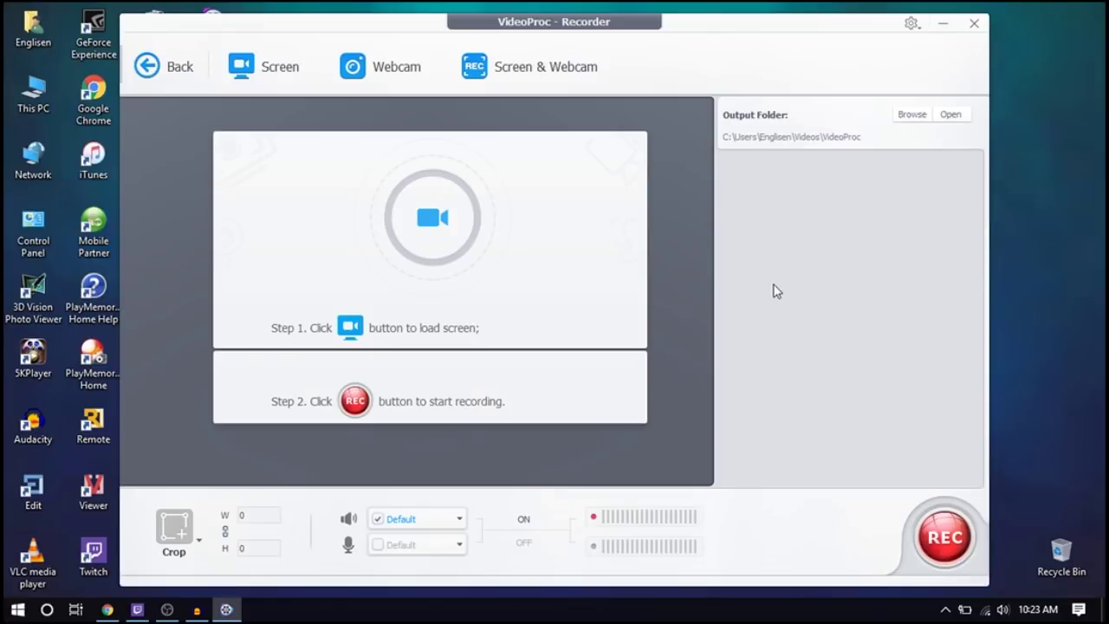